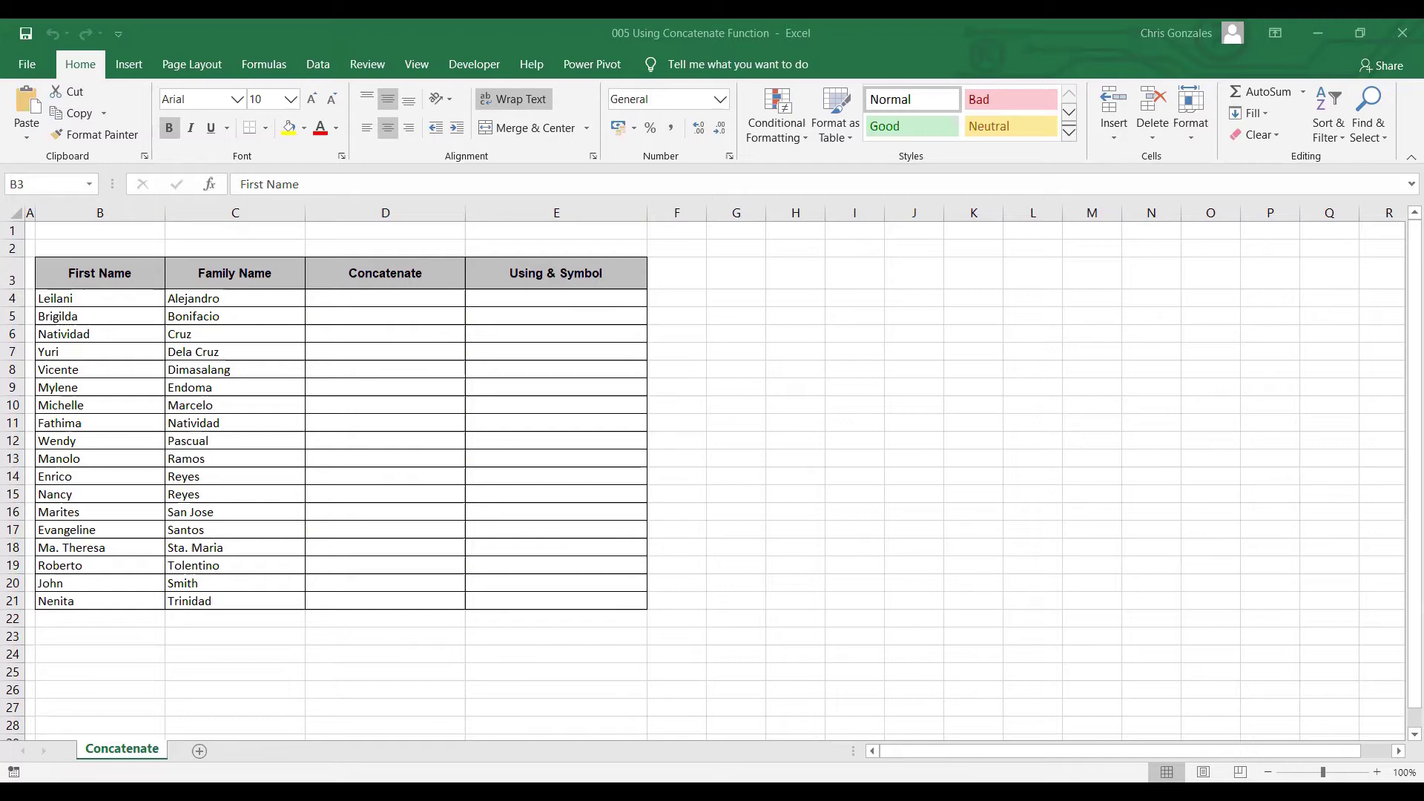
ctrl+scroll(1191, 675, up, 3)
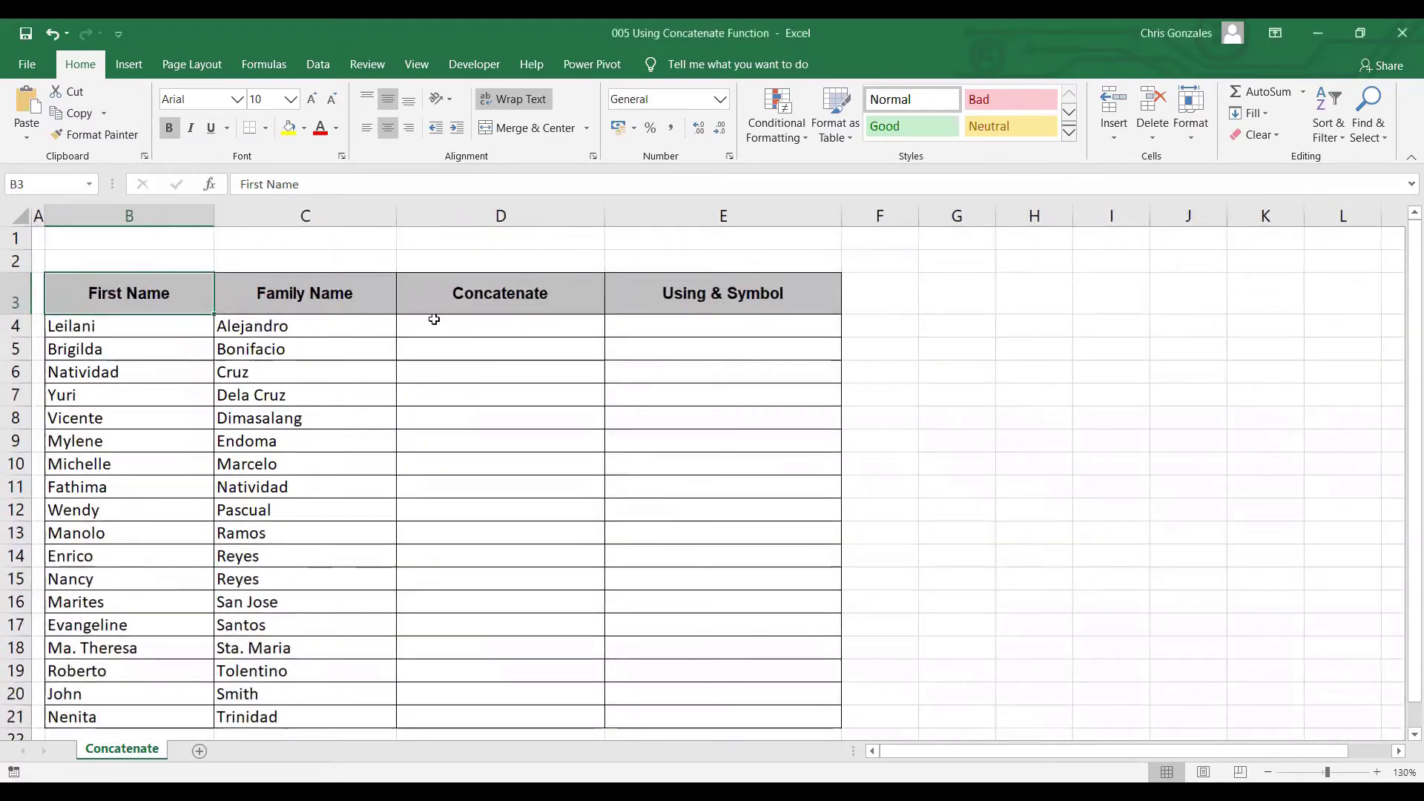
click(434, 320)
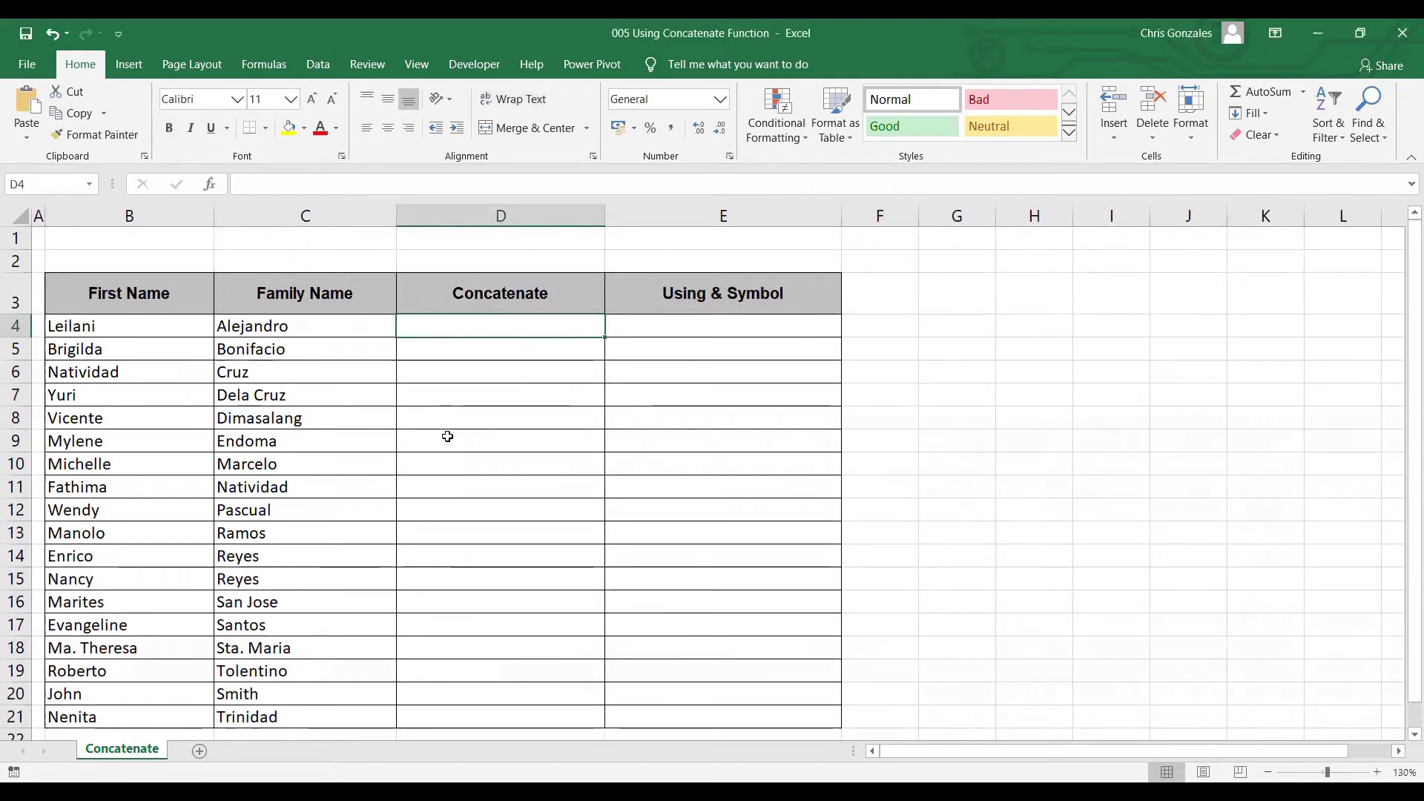
text(=C)
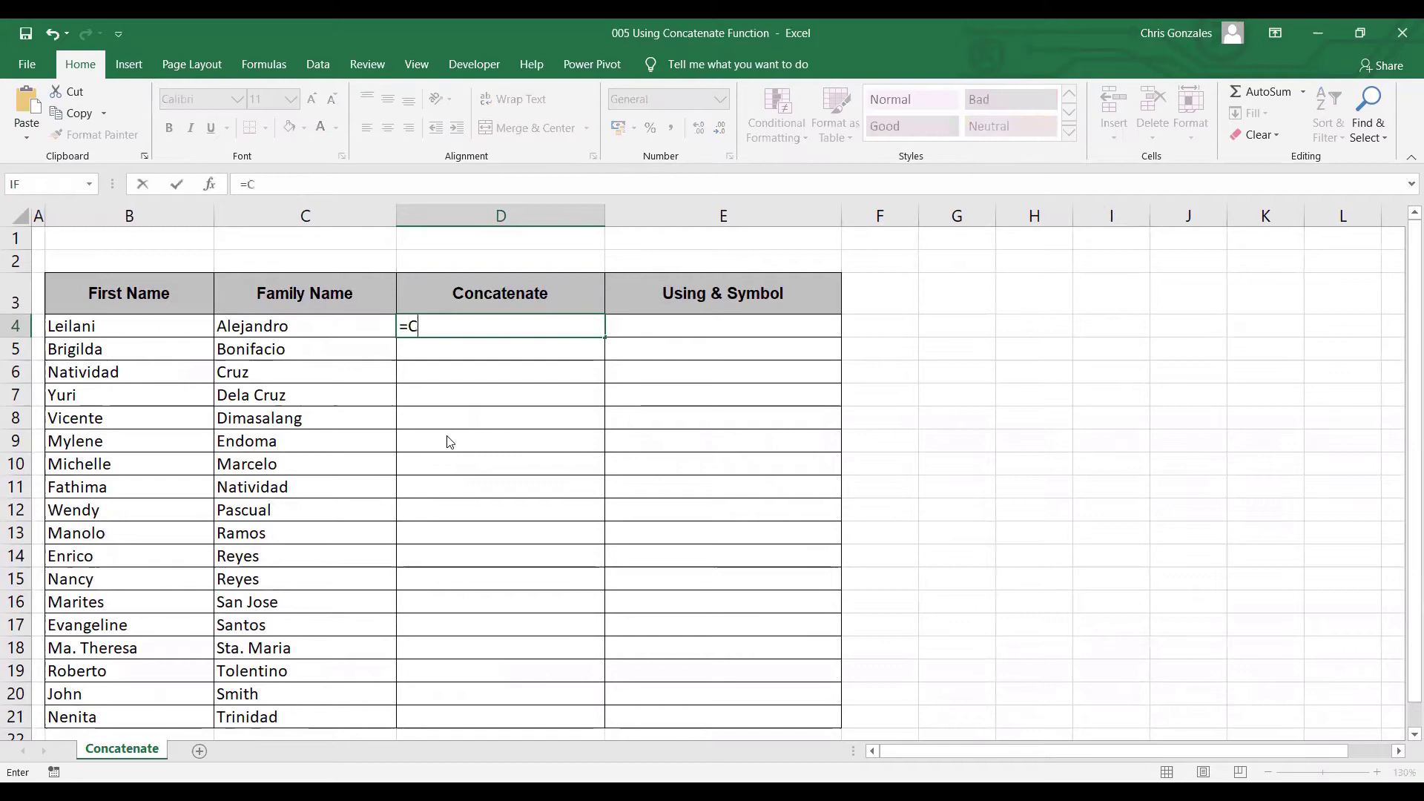
text(ONCATENATE)
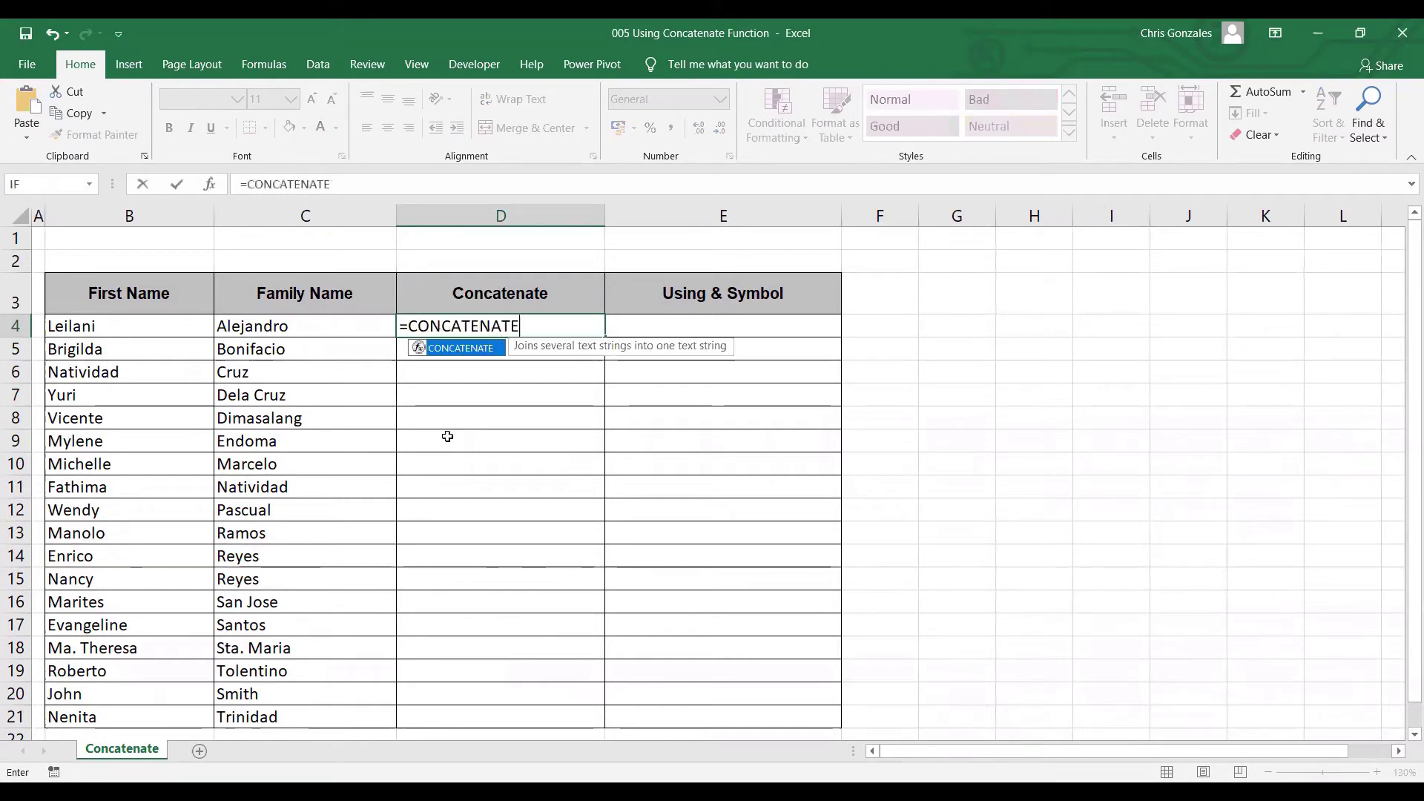
text(()
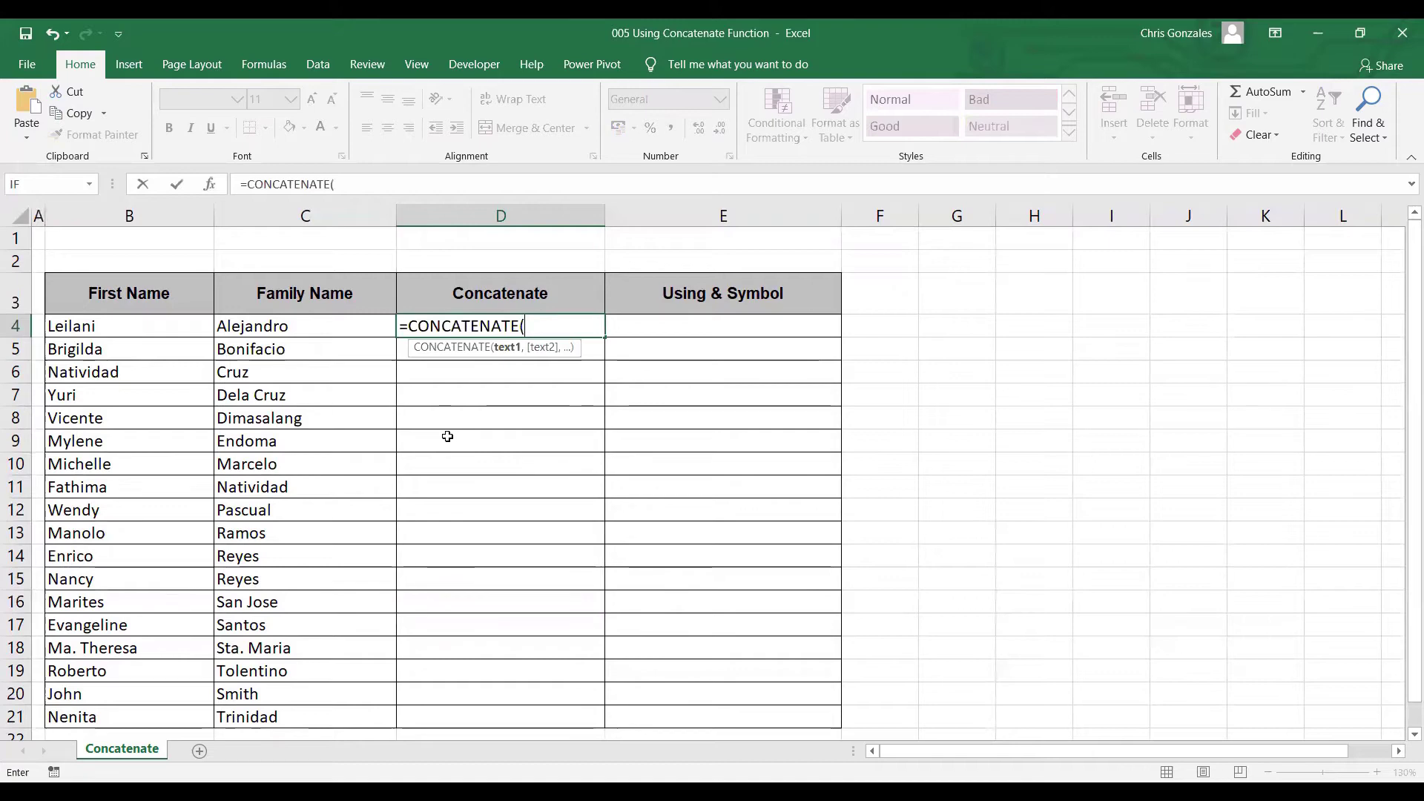
click(115, 330)
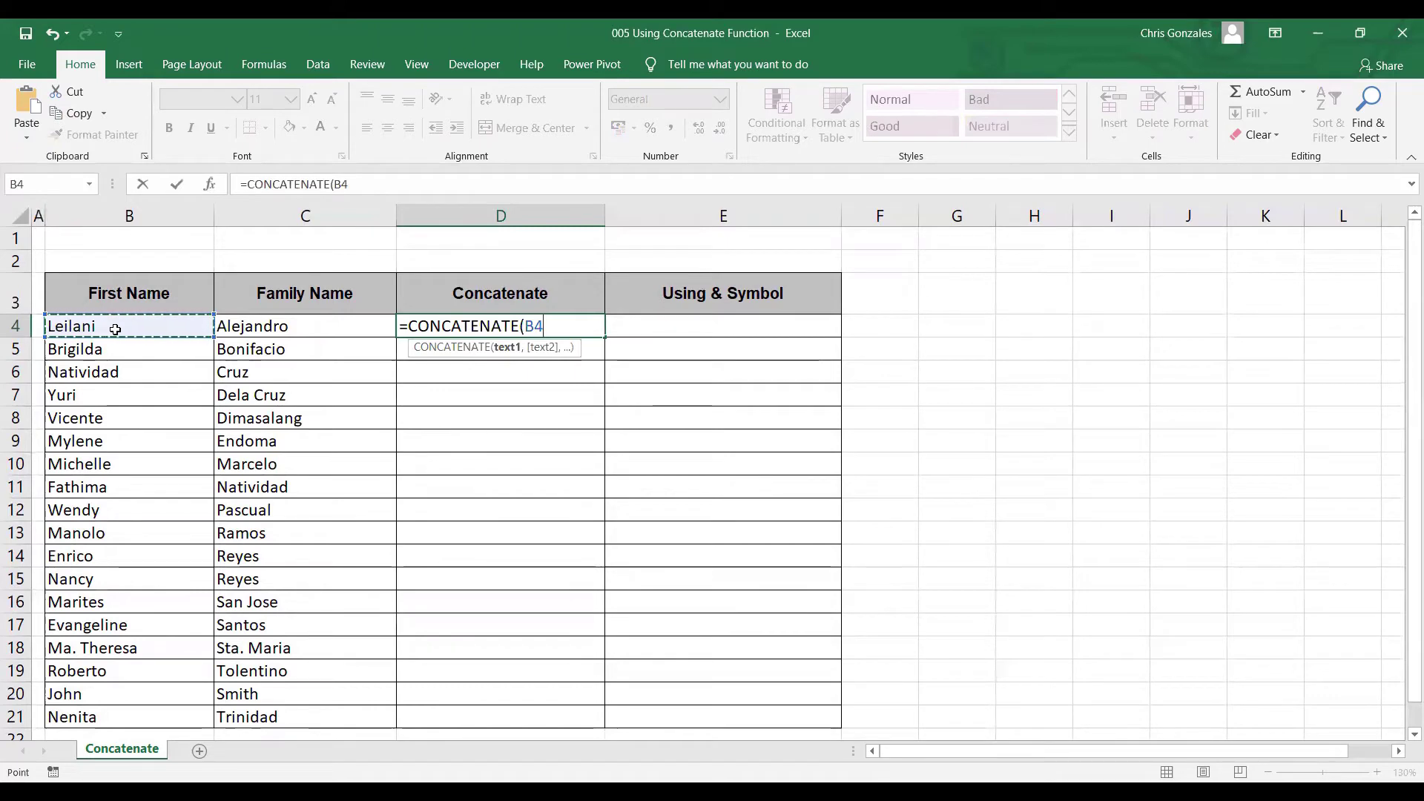
text(,)
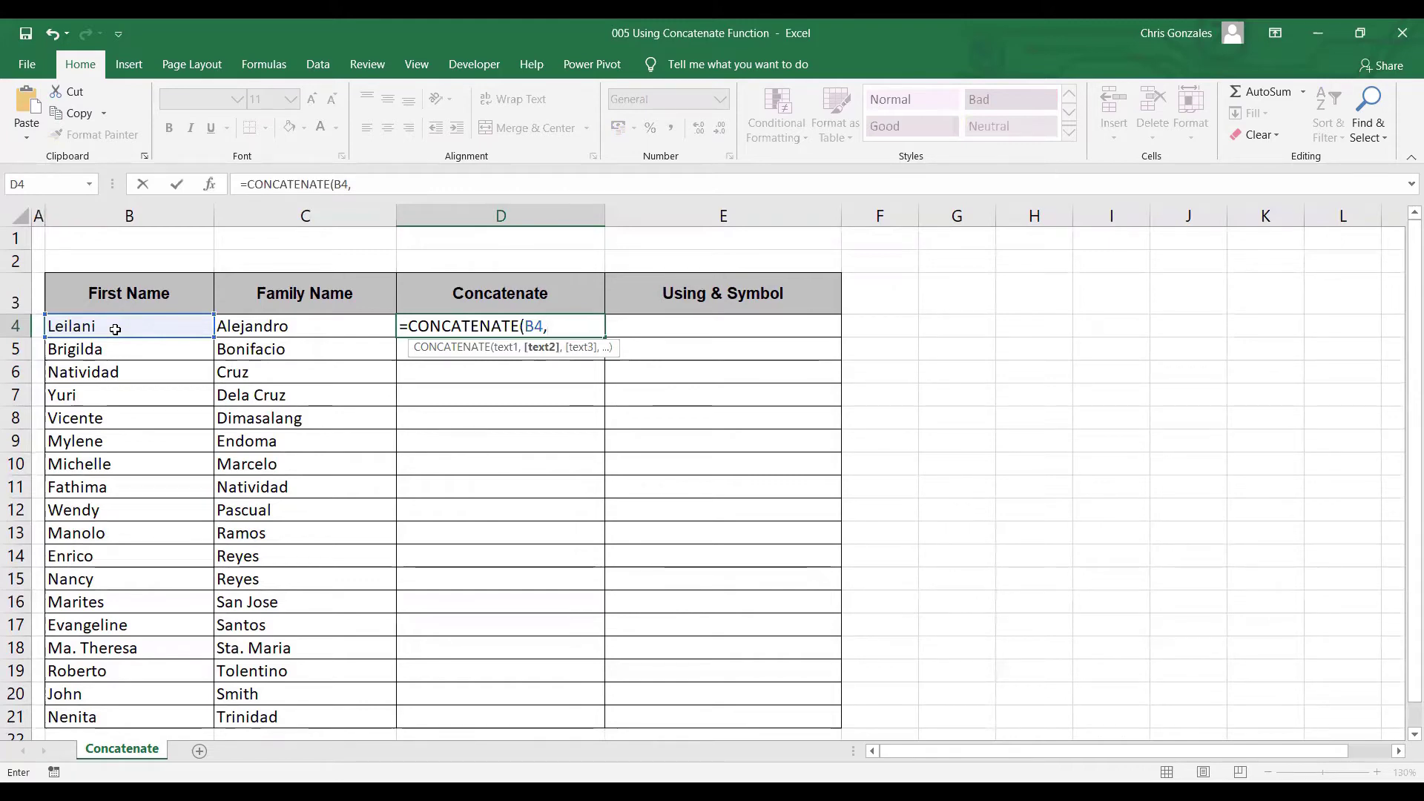
text(" ")
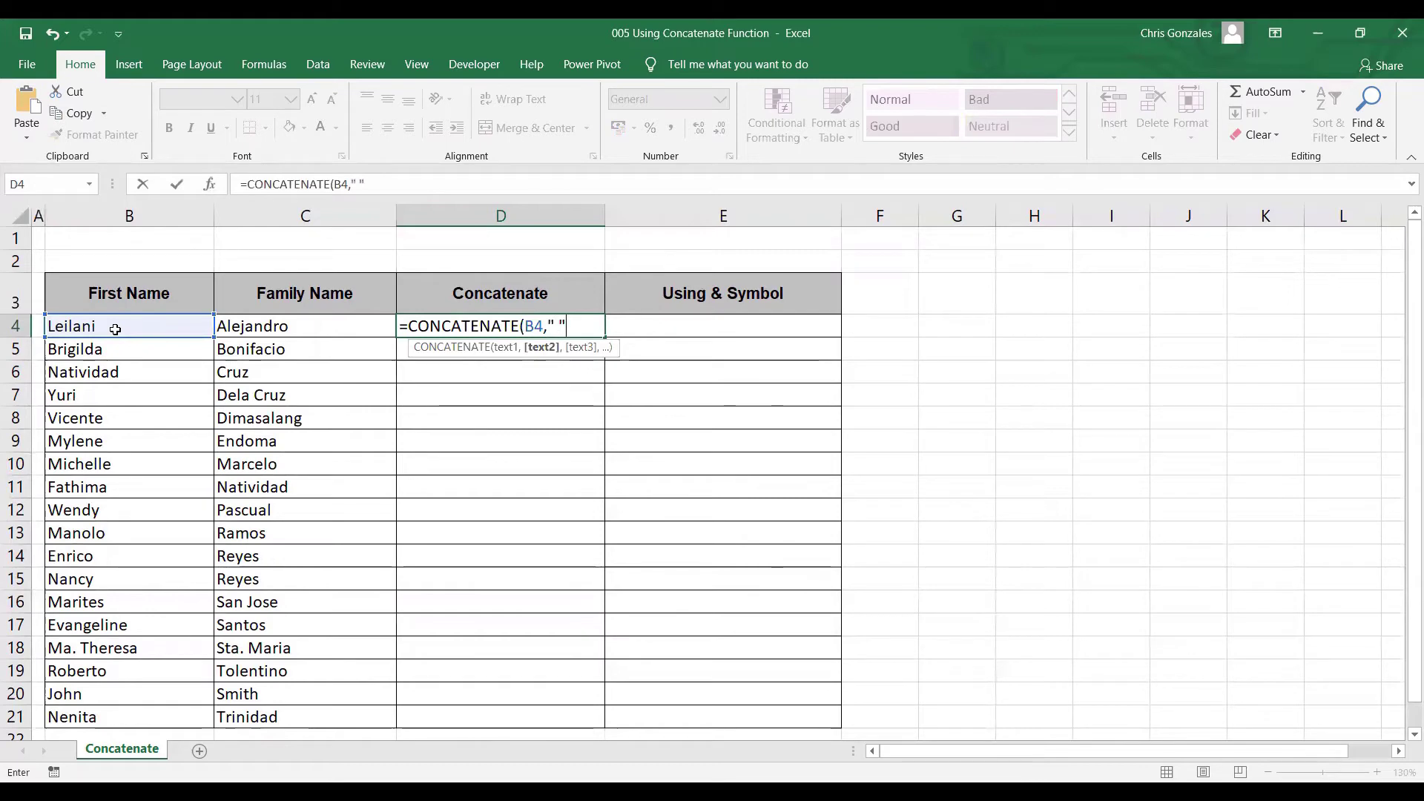
text(,)
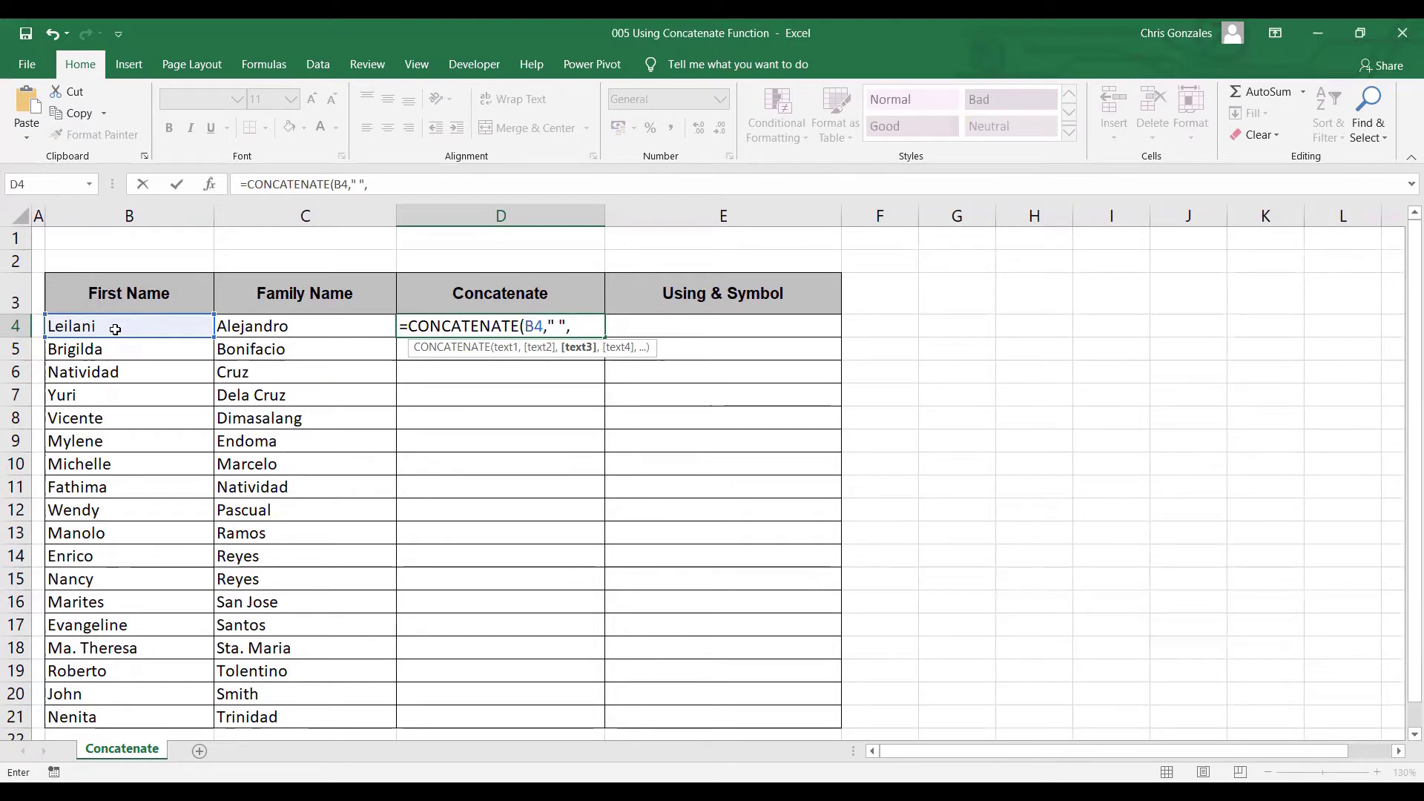
click(255, 321)
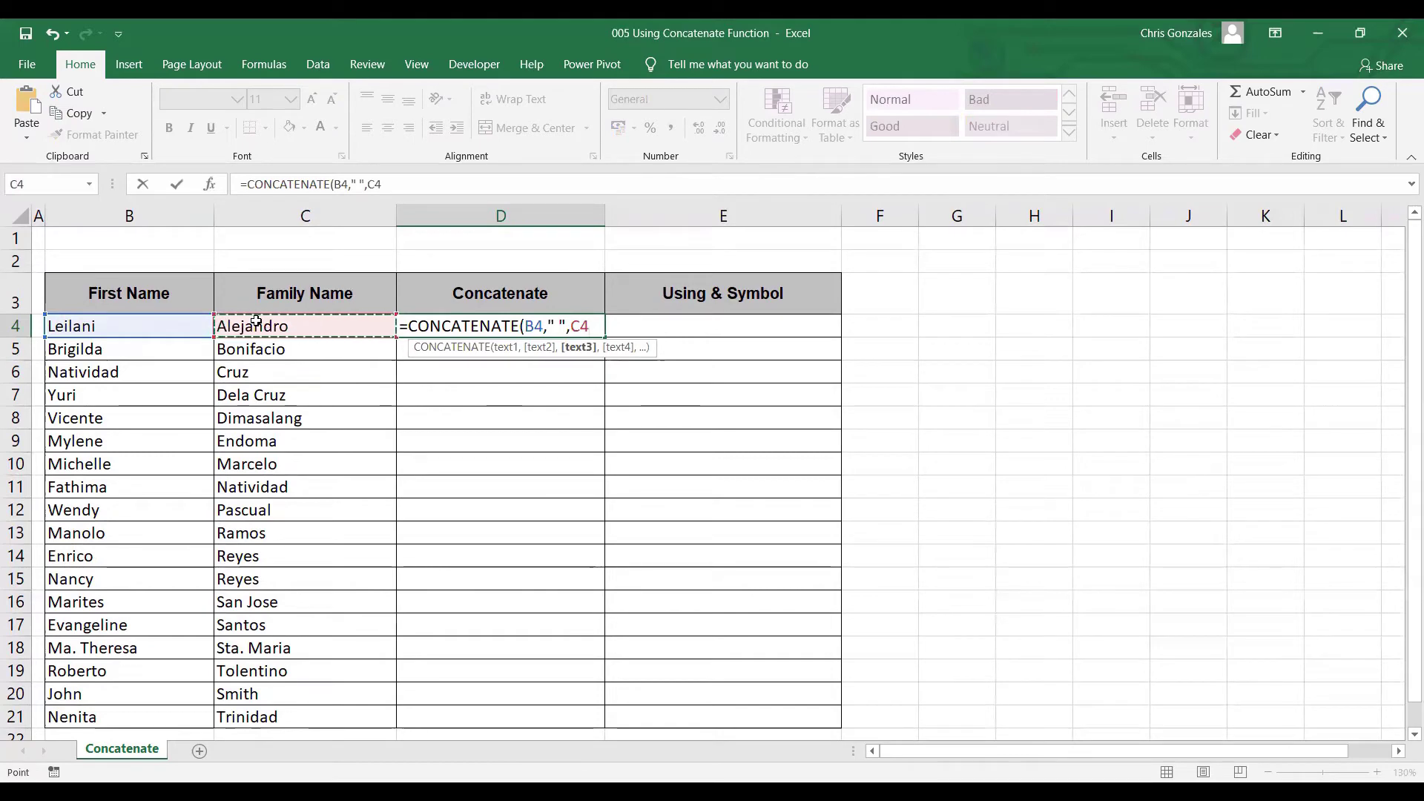
text())
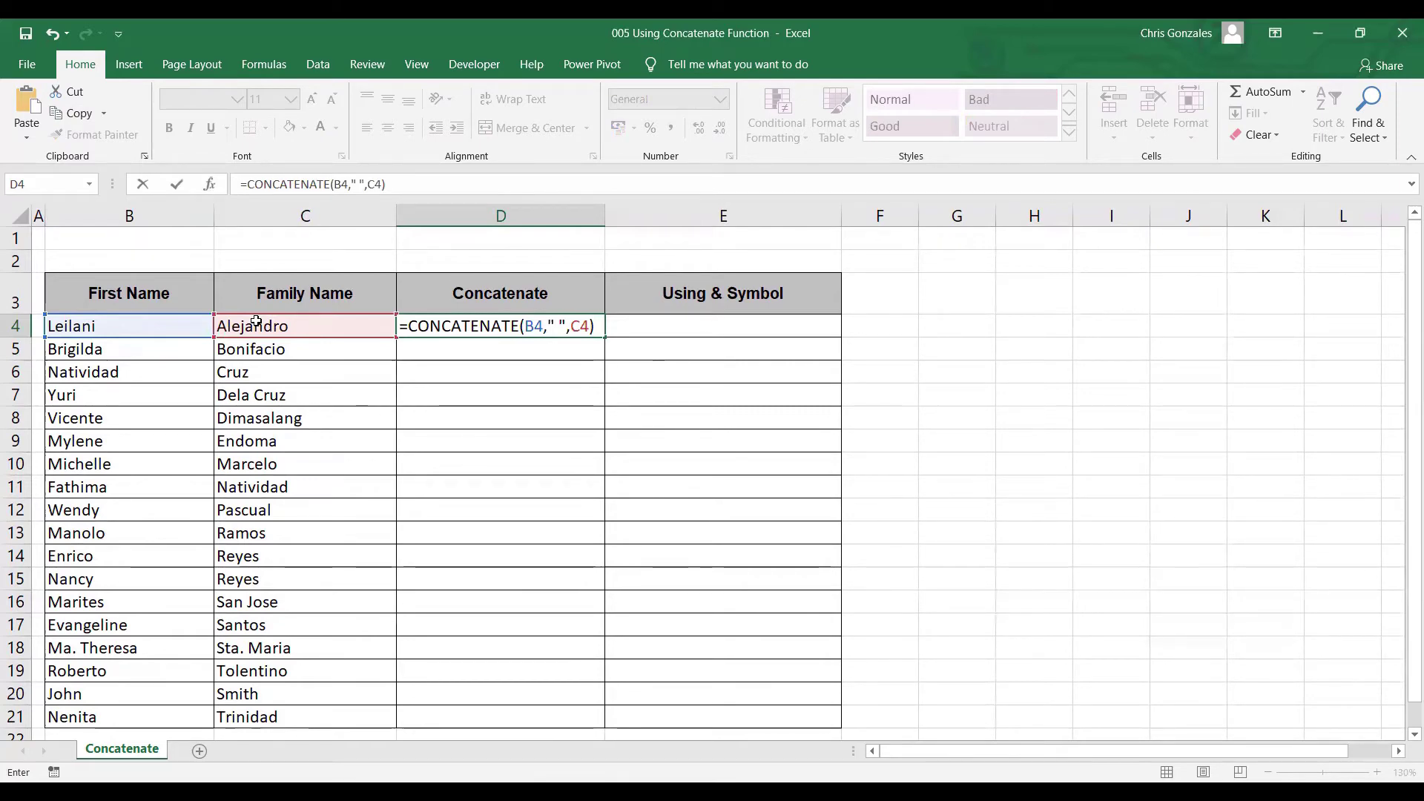
key(Return)
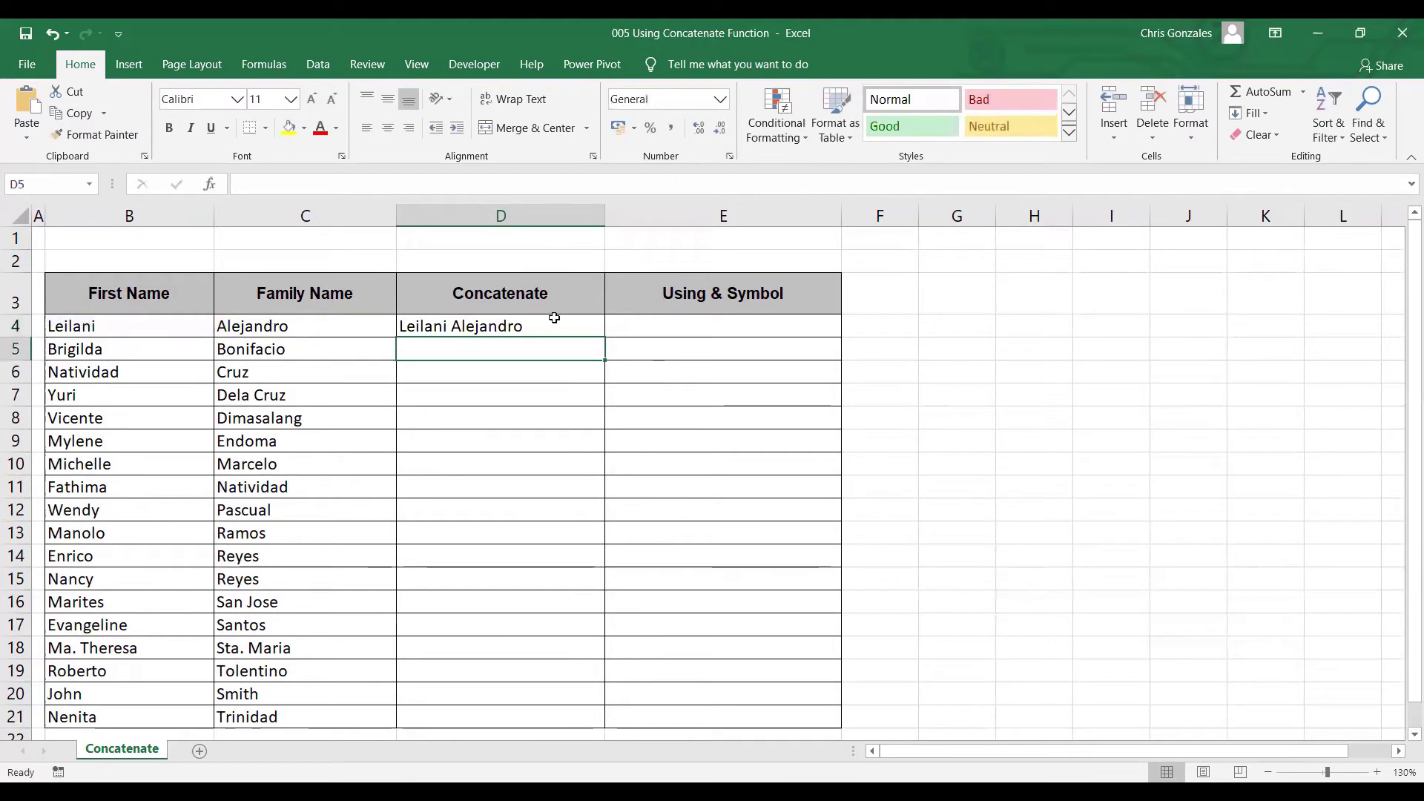
Fill the CONCATENATE formula from D4 down to D21, then move to E4
click(554, 319)
double_click(606, 337)
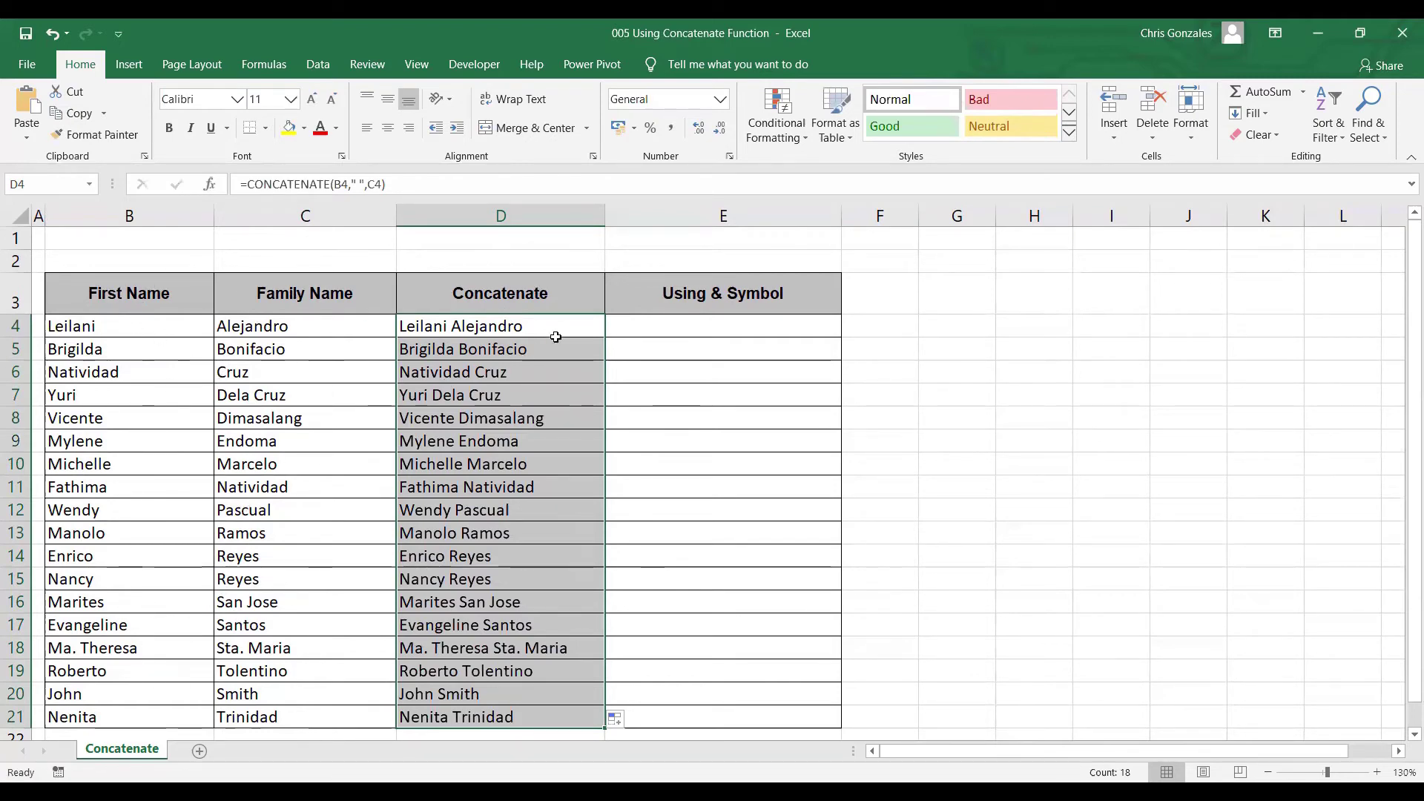
click(643, 323)
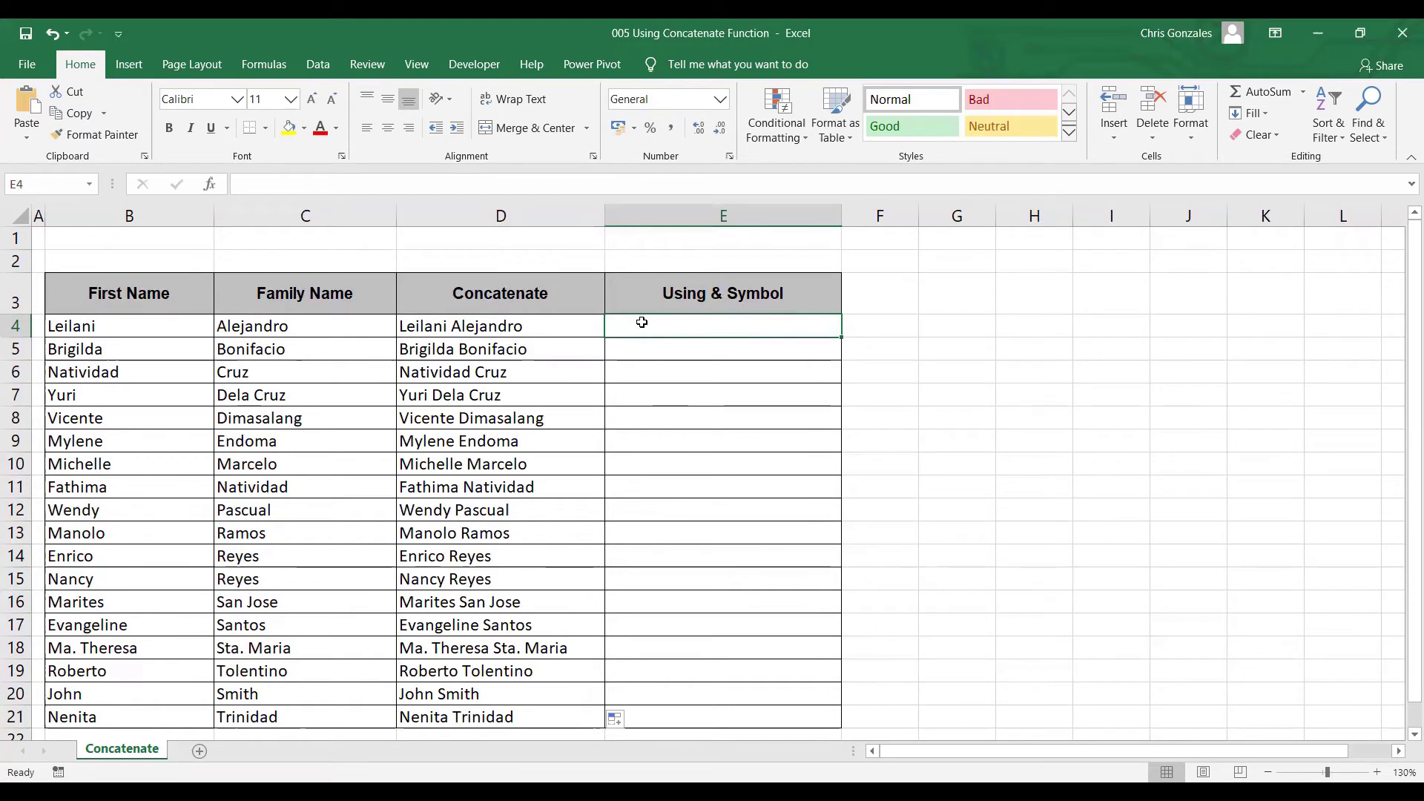
text(=)
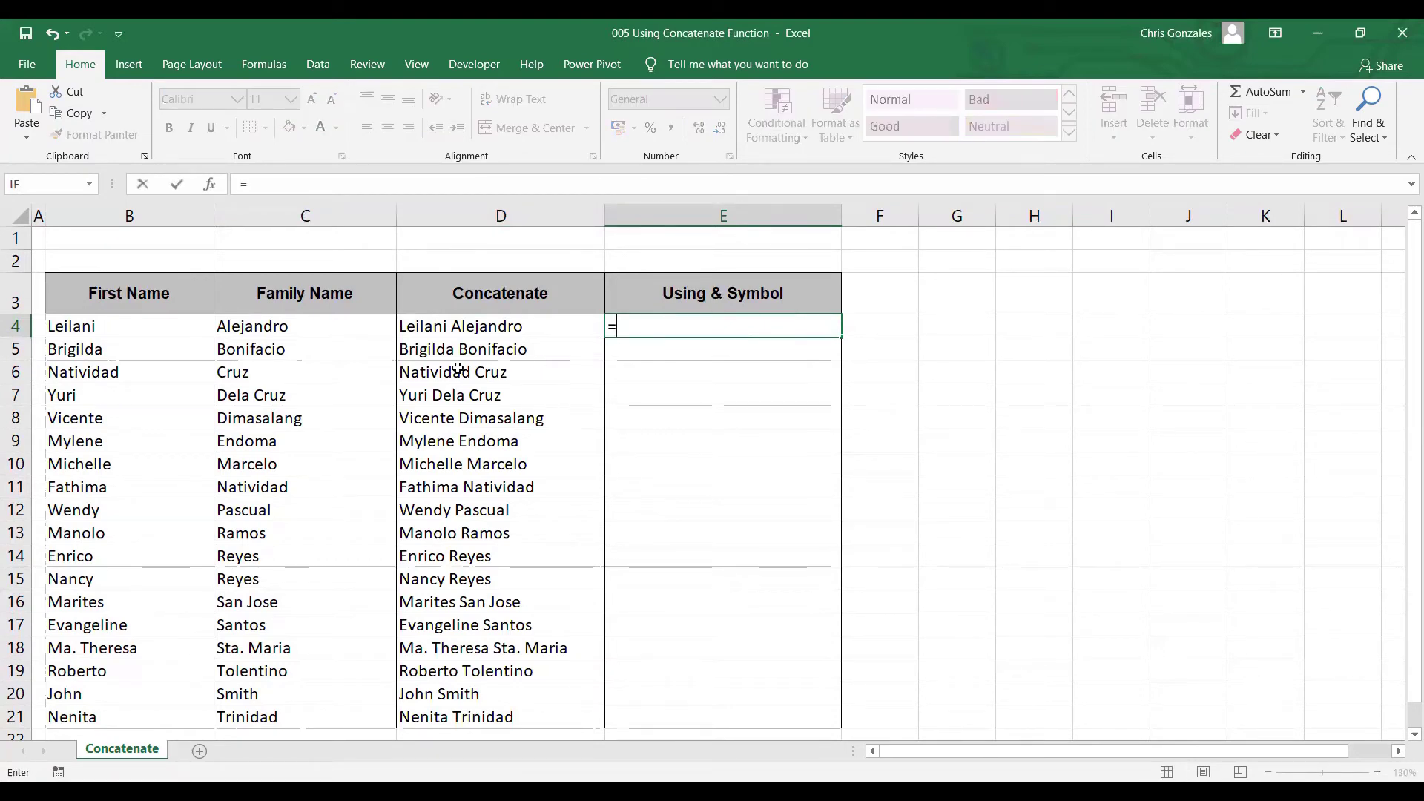
click(138, 325)
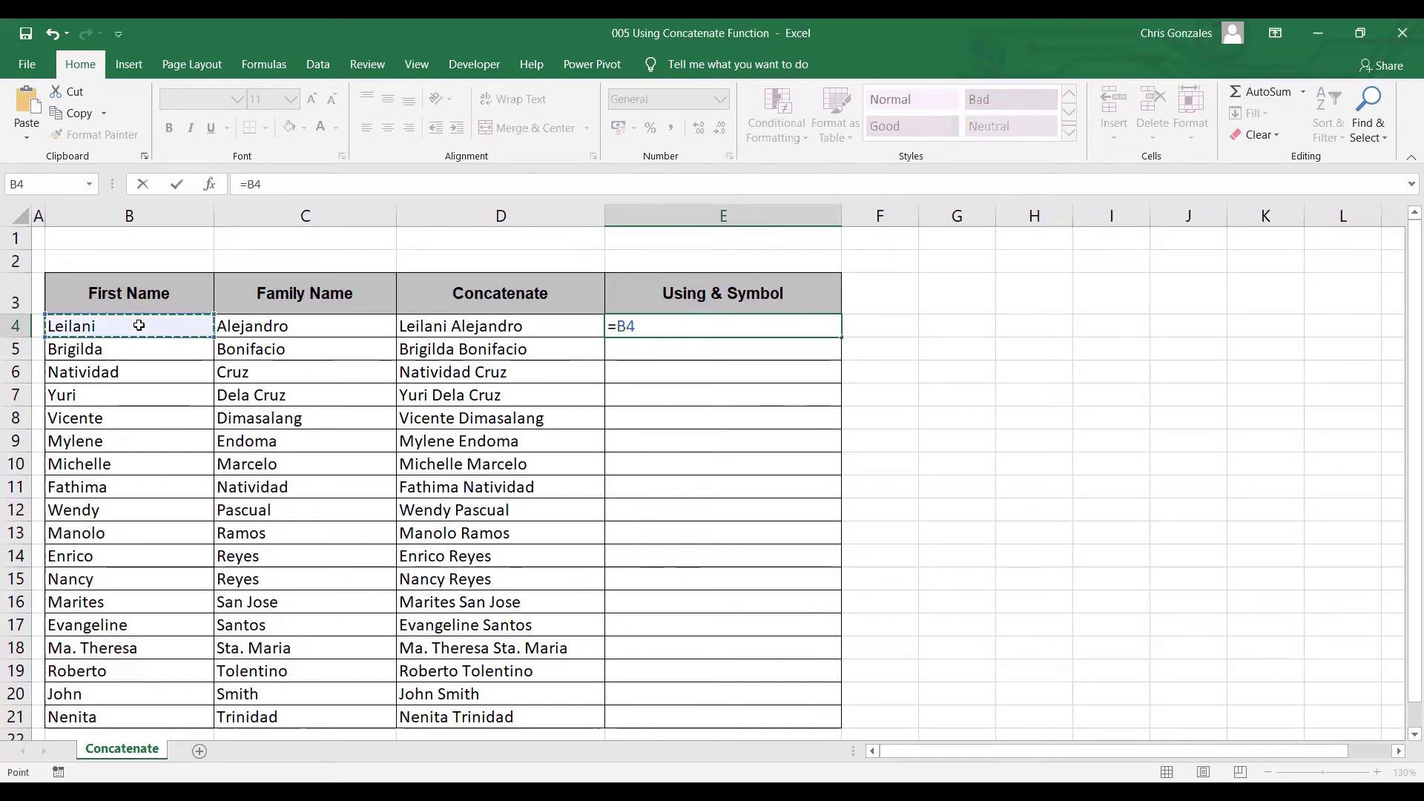
text(&)
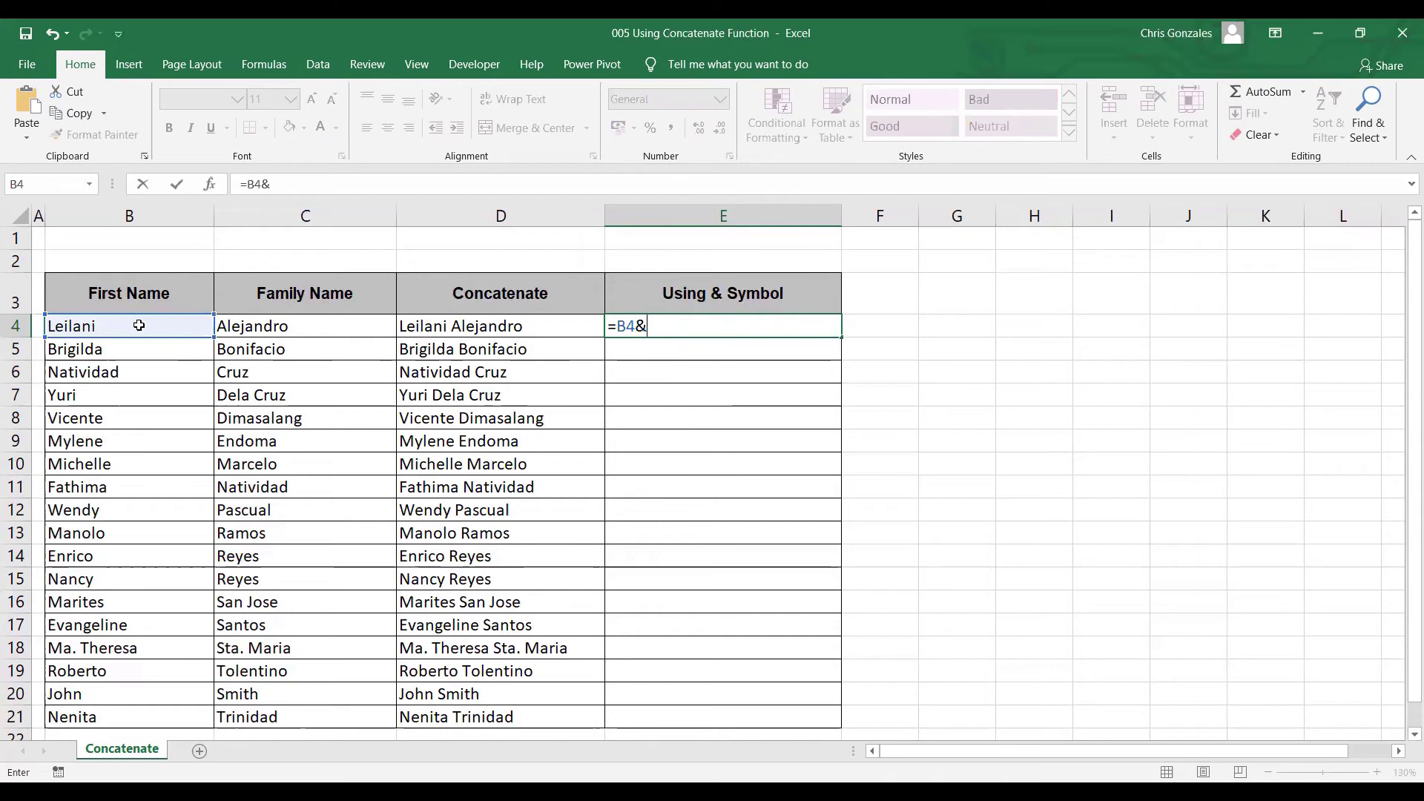
text(" )
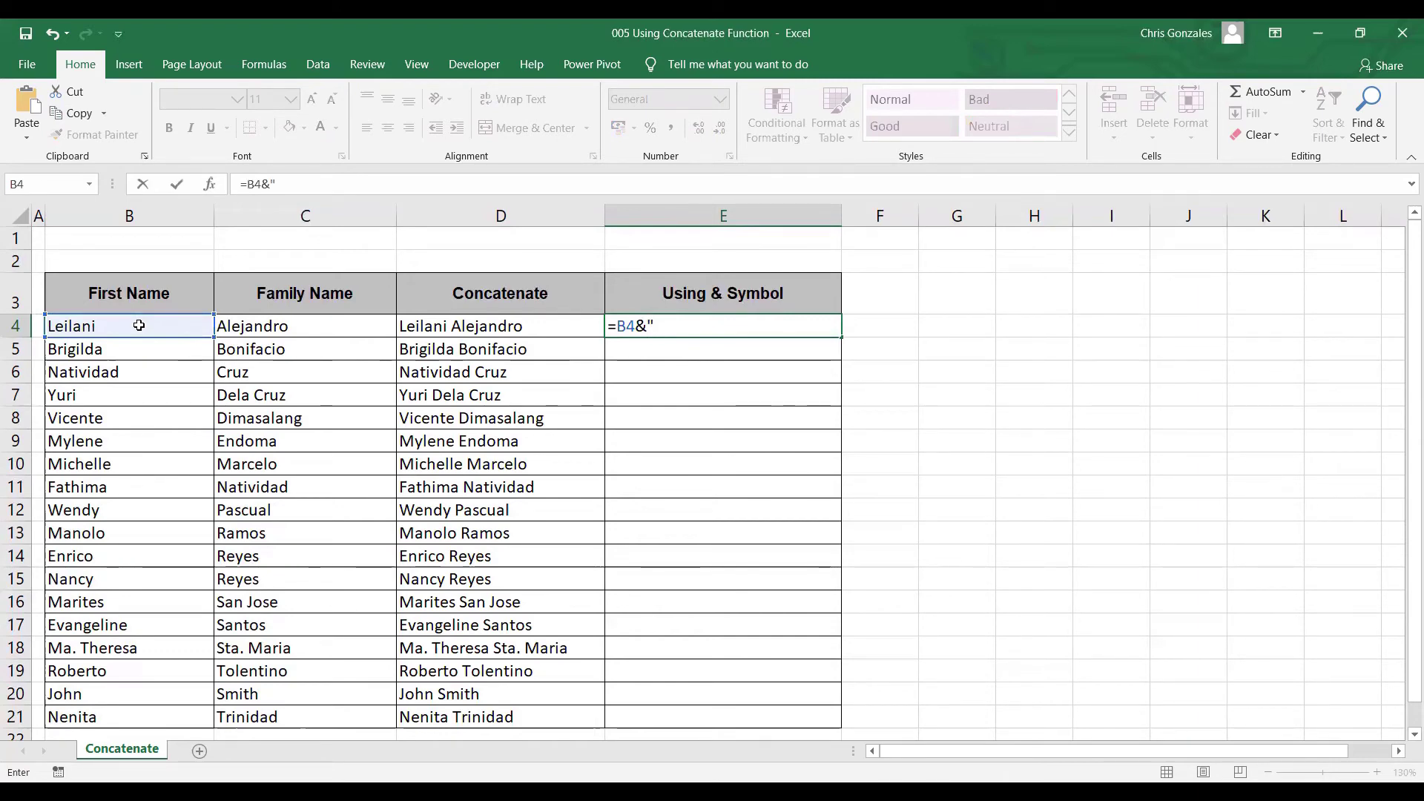
text(")
text(&)
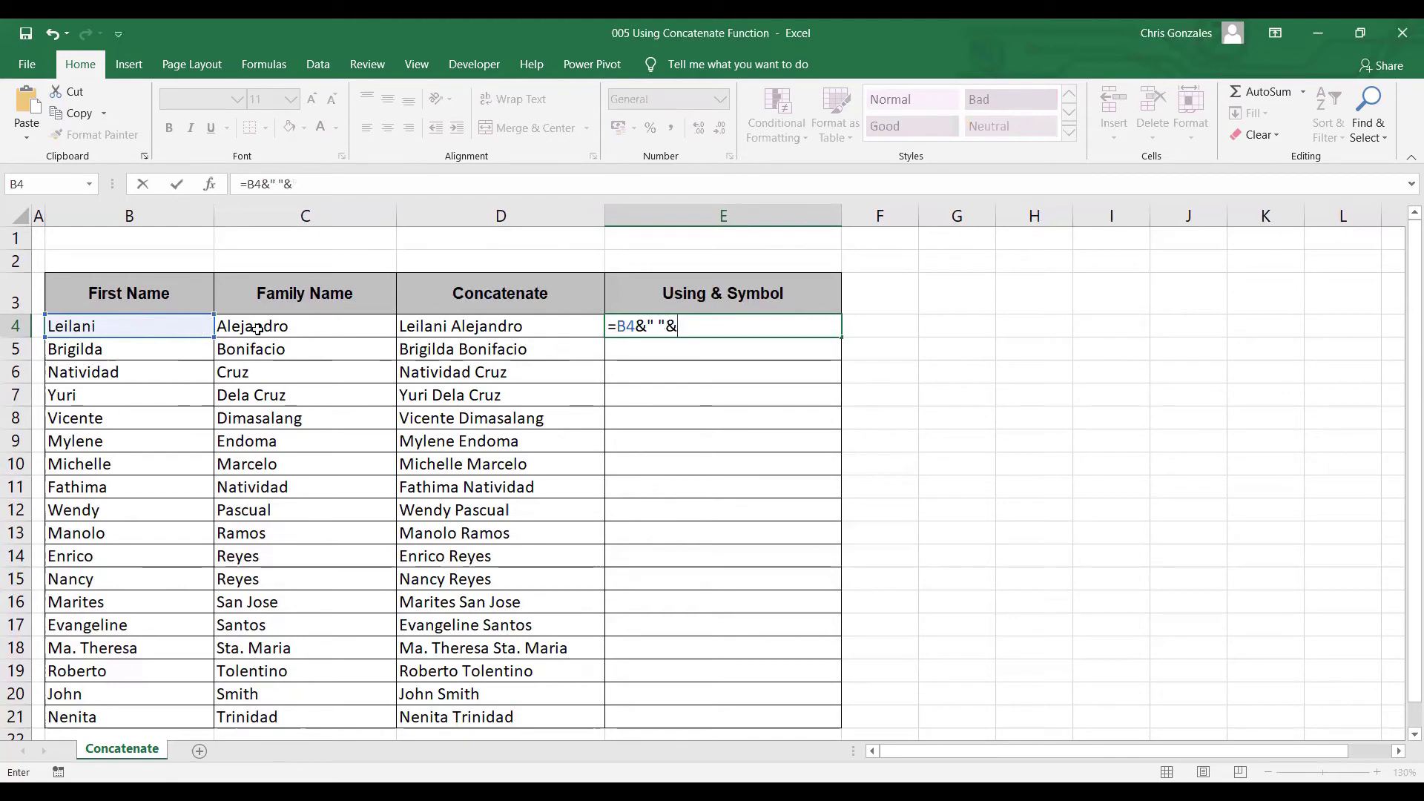
click(256, 329)
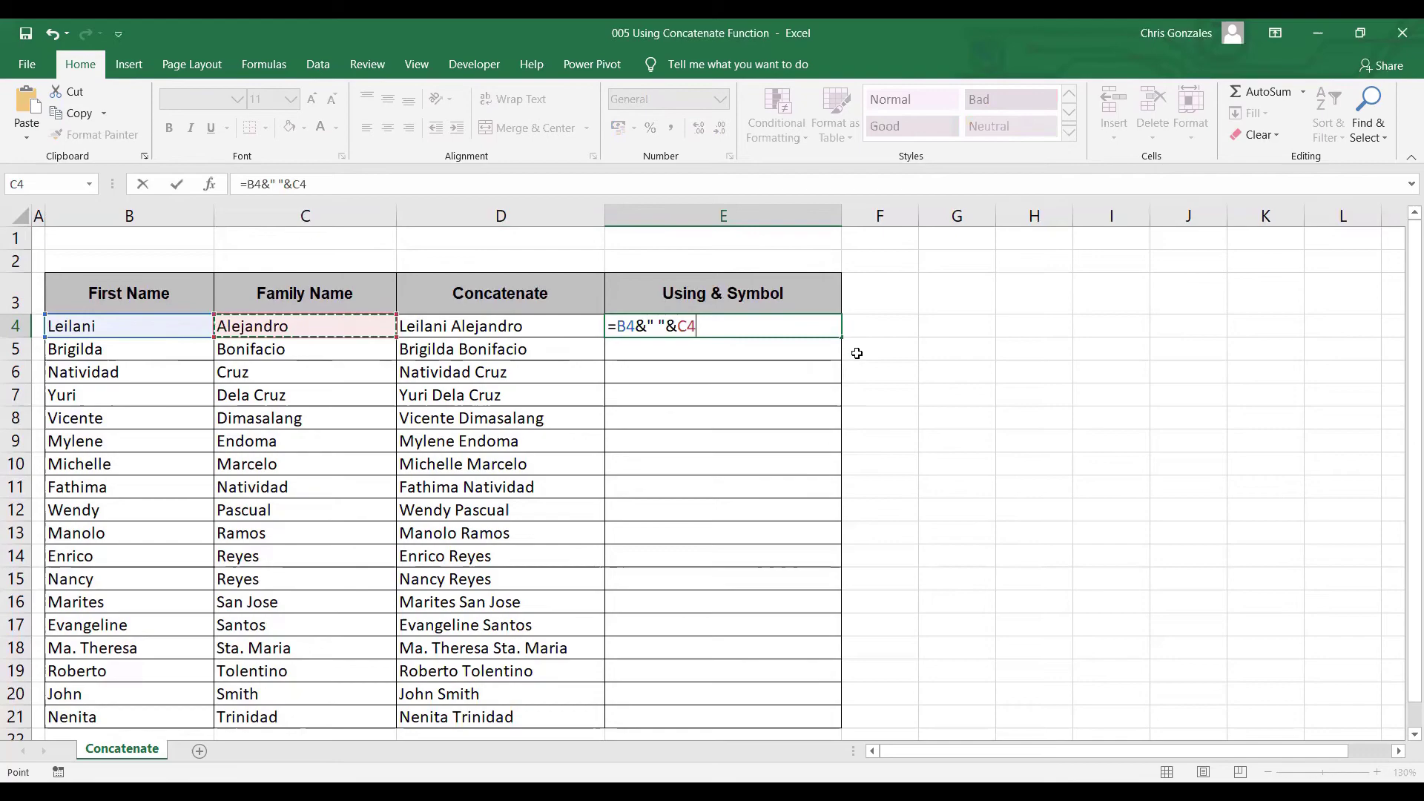
key(Return)
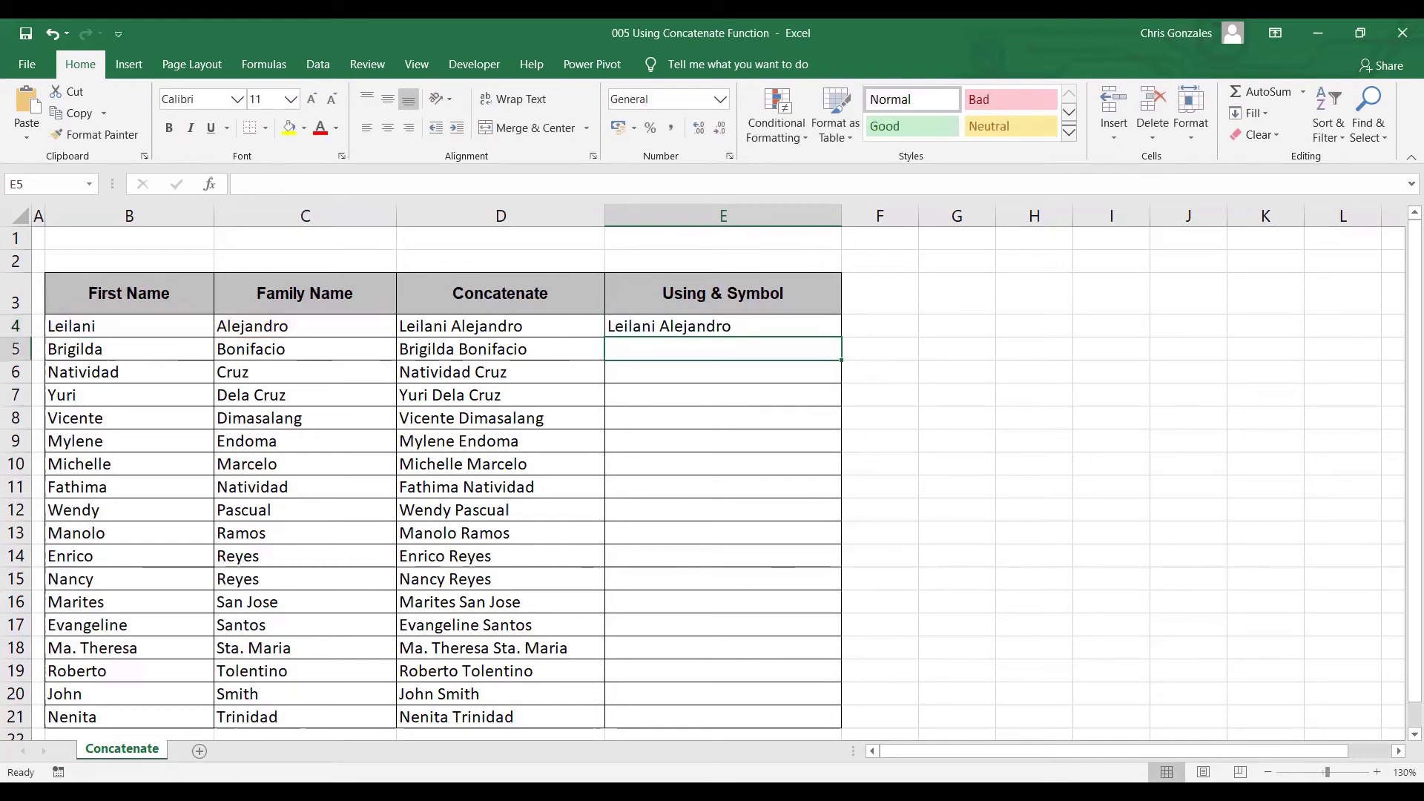
ctrl+scroll(1404, 457, up, 5)
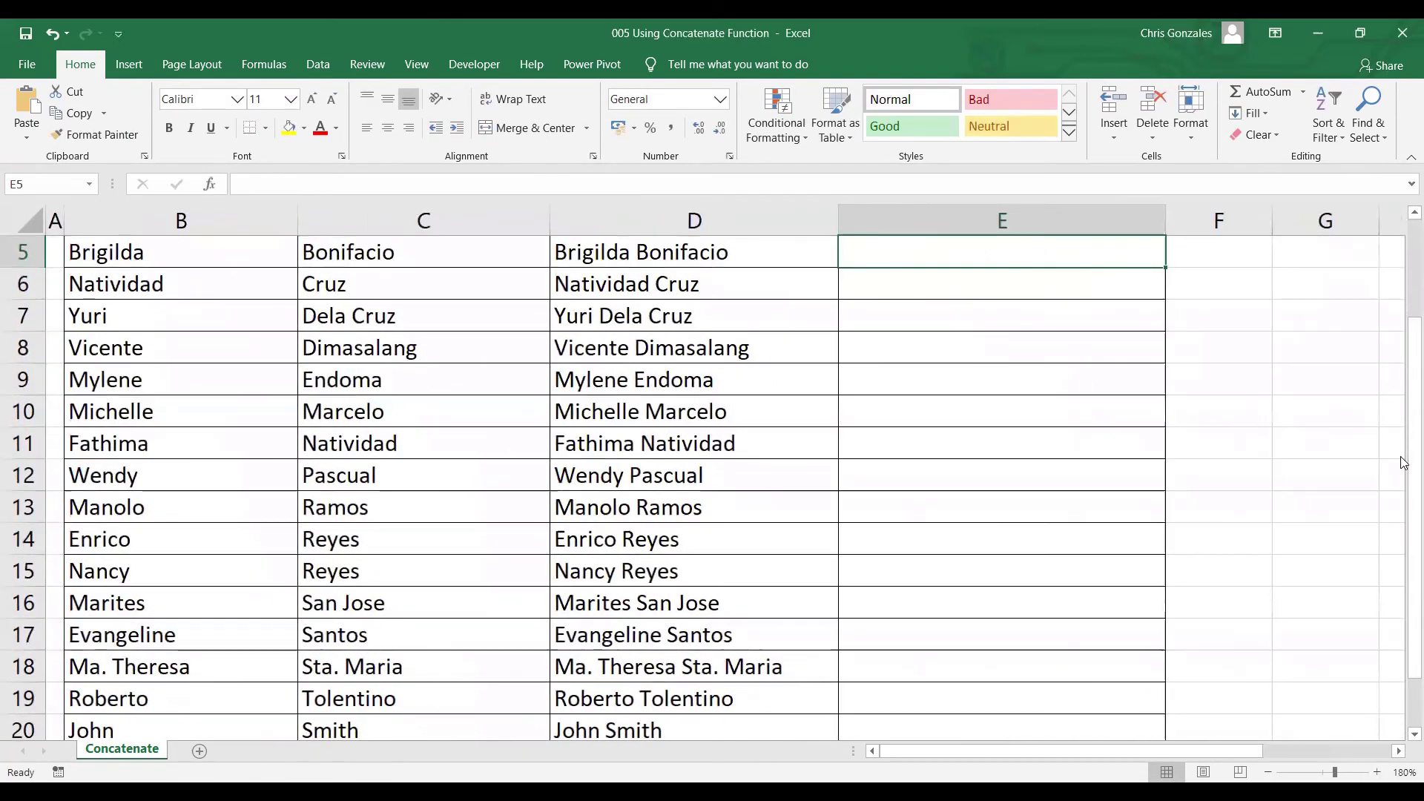
scroll(1404, 457, up, 2)
double_click(1145, 373)
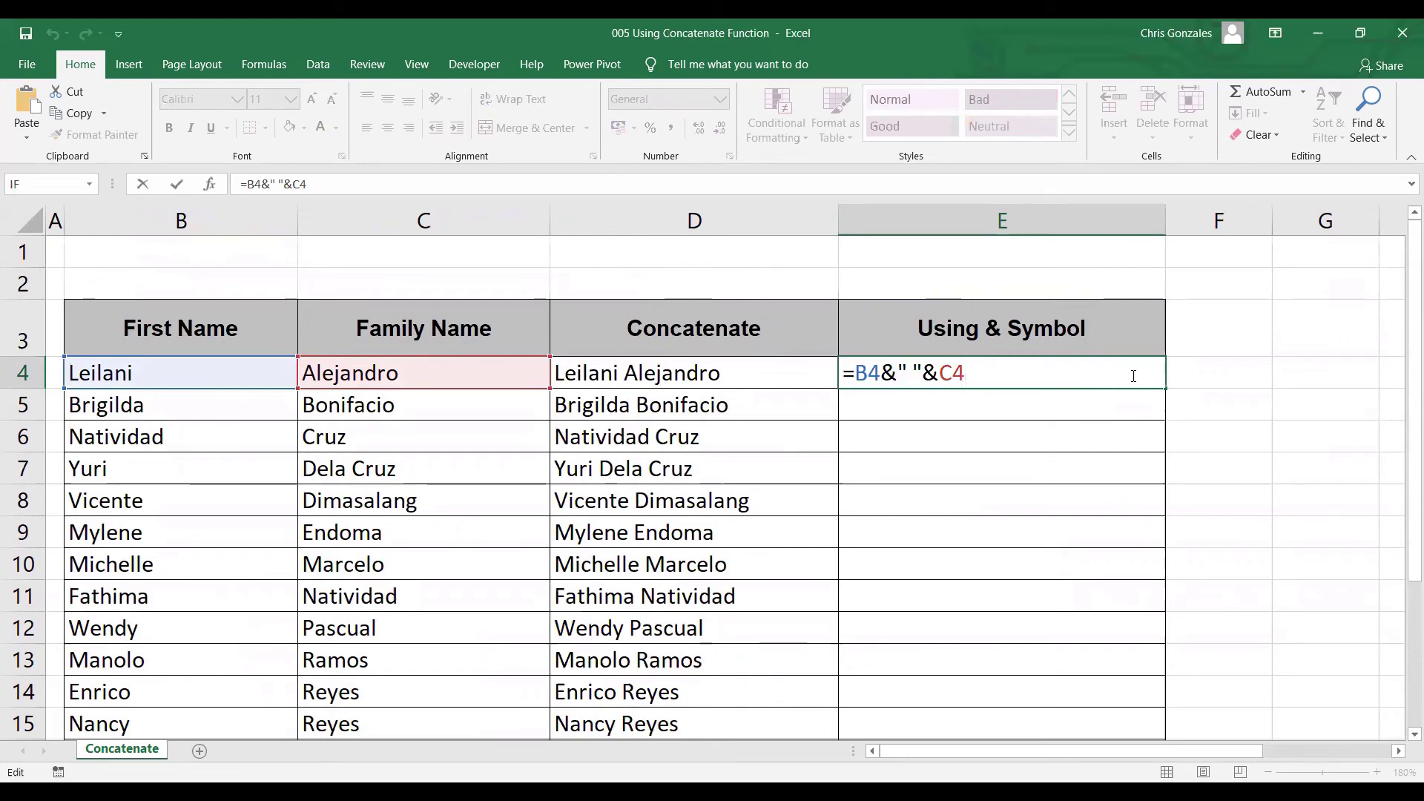
key(Return)
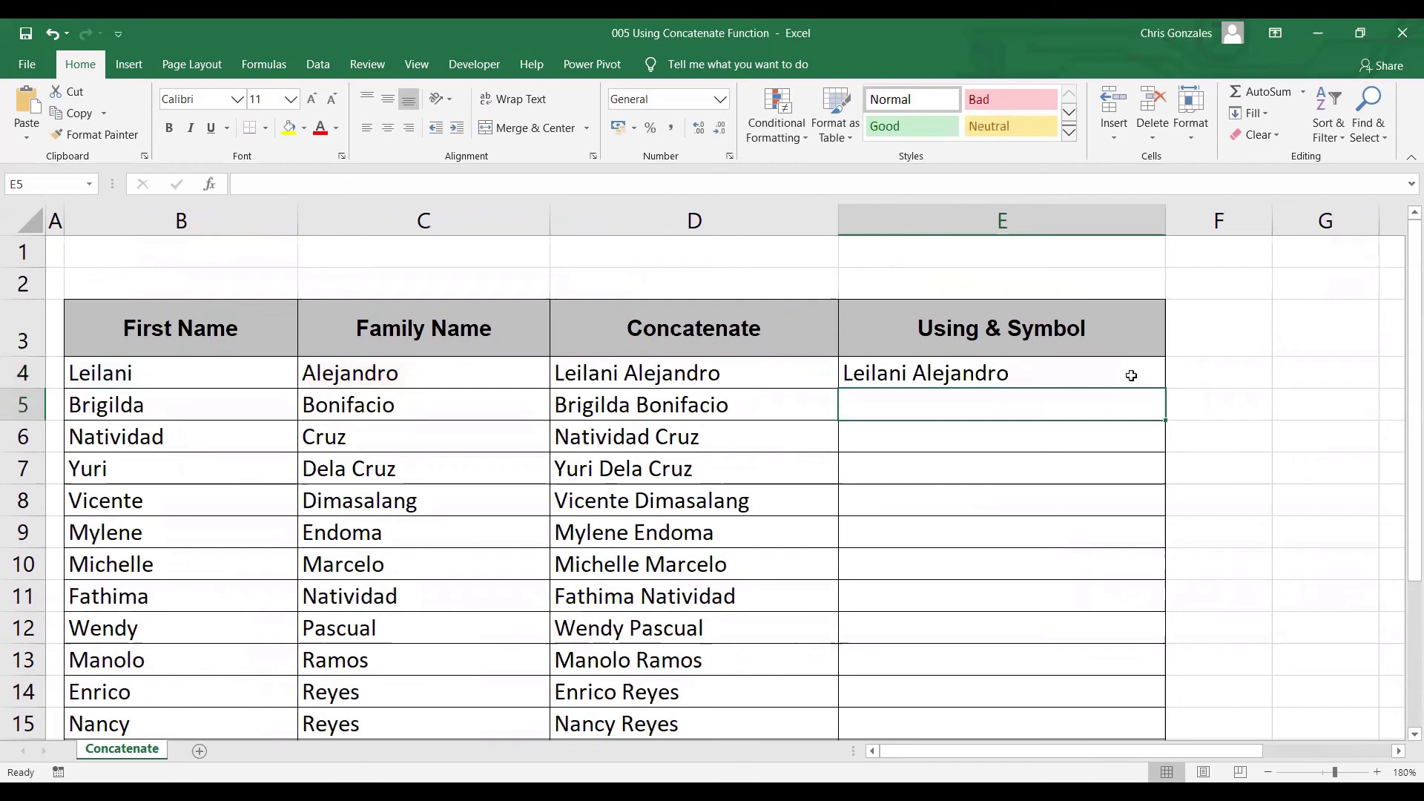
click(1131, 374)
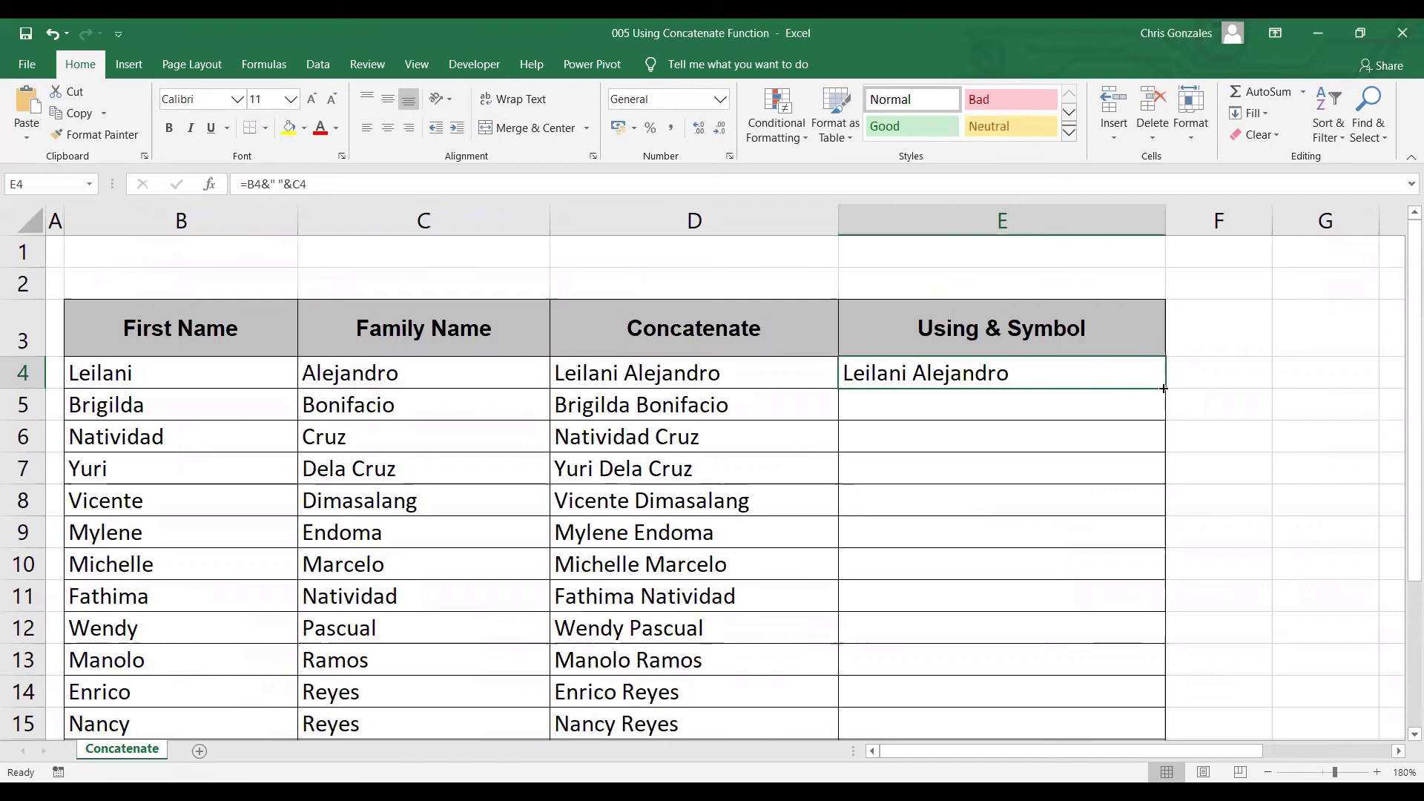
Fill the ampersand formula down column E and compare the two full-name column headings
double_click(1164, 388)
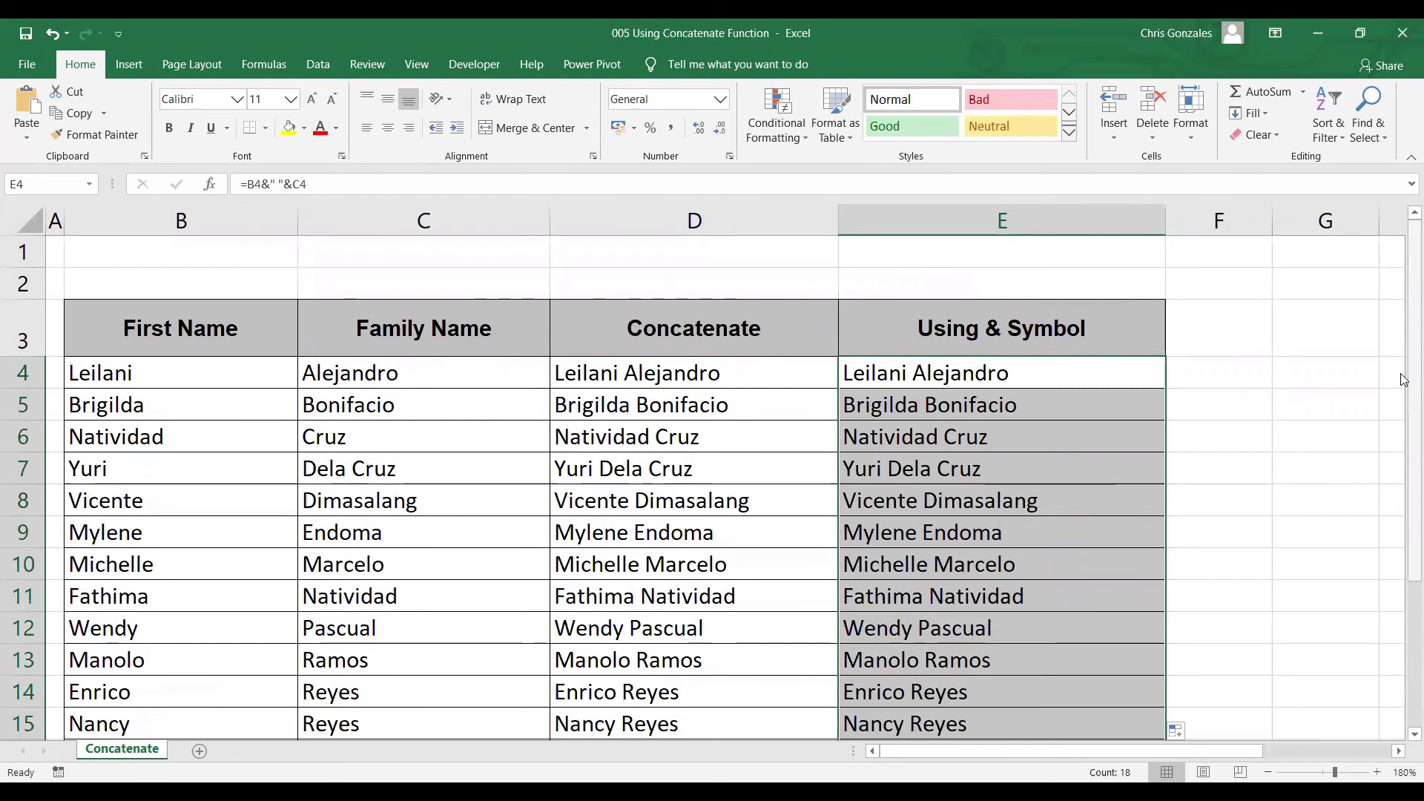
click(1030, 339)
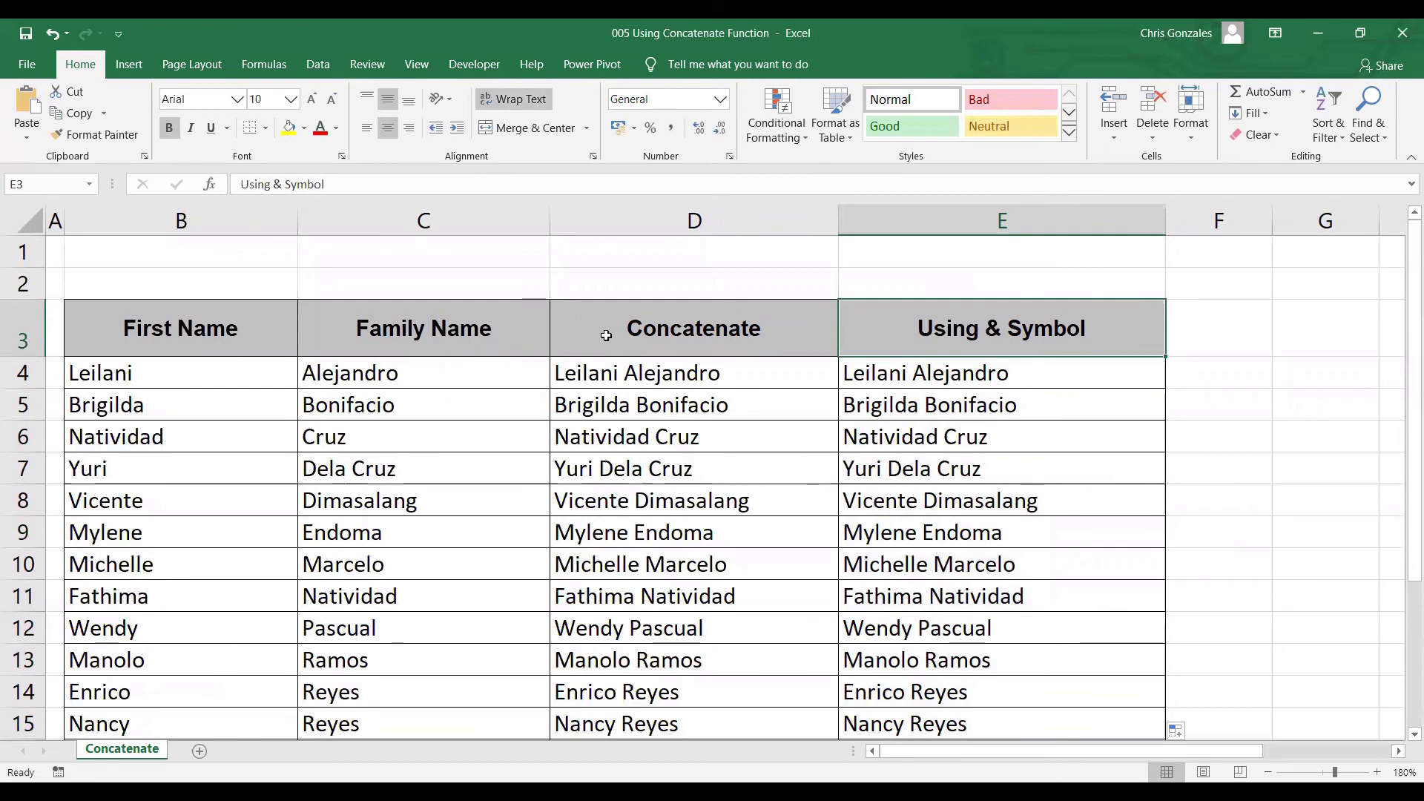
click(606, 335)
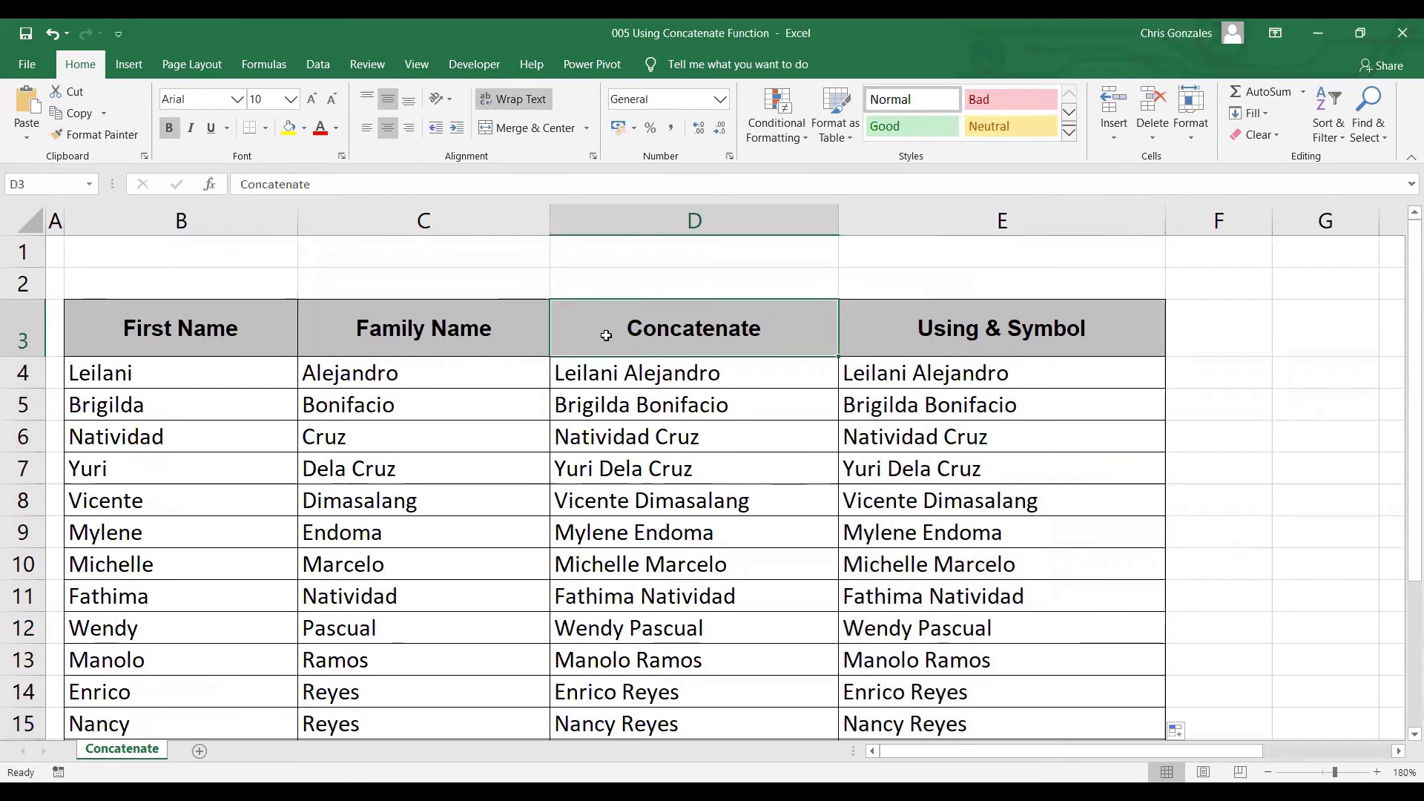